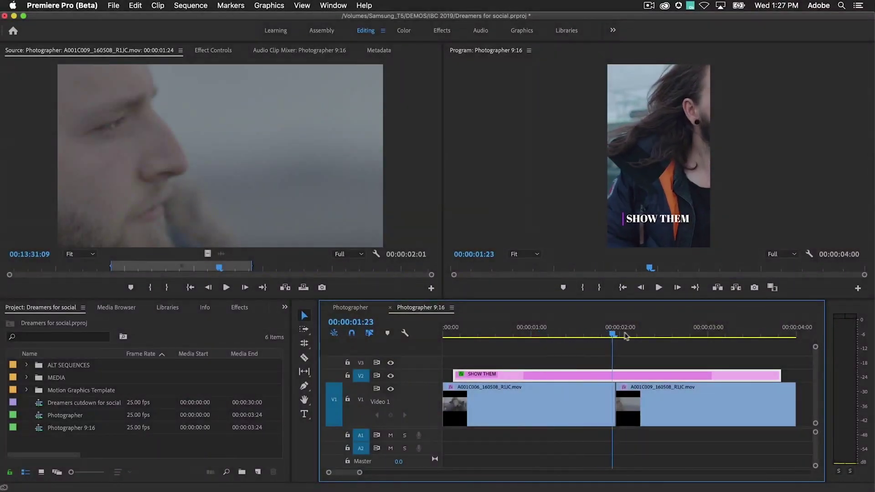
Search the effects for 'auto re' and apply Auto Reframe to the first clip A001C006
drag(626, 336, 556, 338)
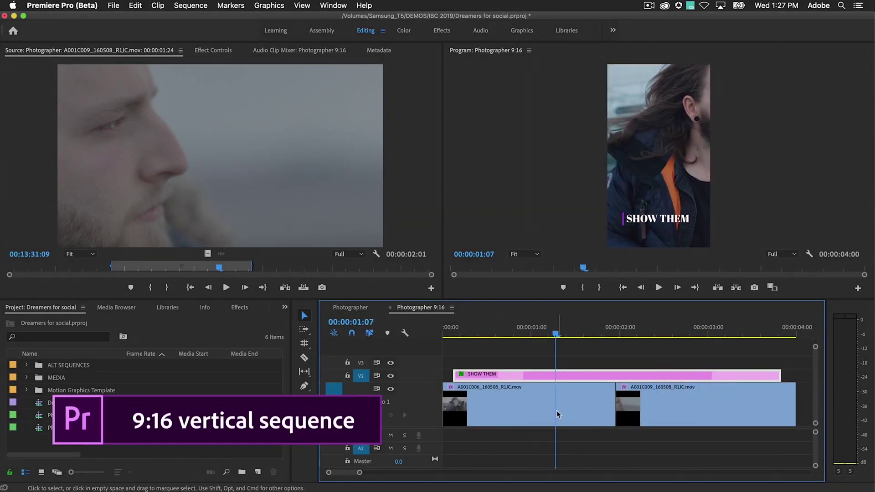
click(556, 411)
click(239, 308)
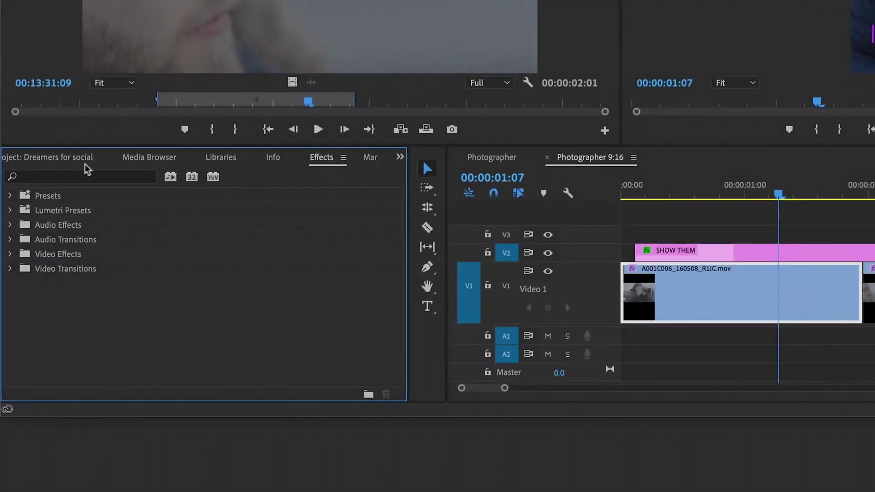
click(72, 178)
text(a)
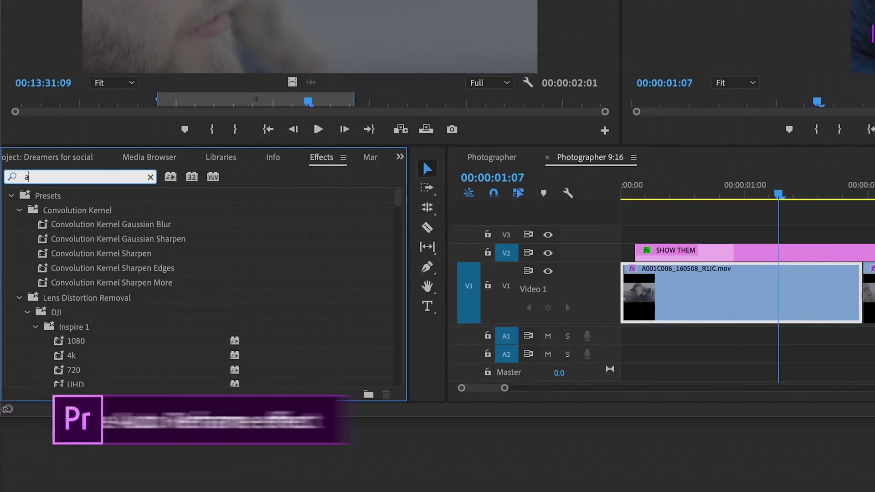
text(uto re)
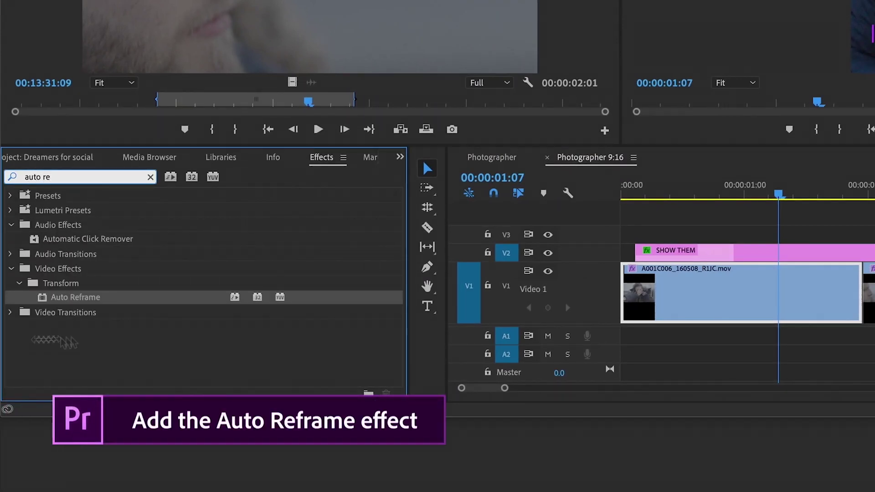
click(45, 301)
drag(100, 303, 717, 291)
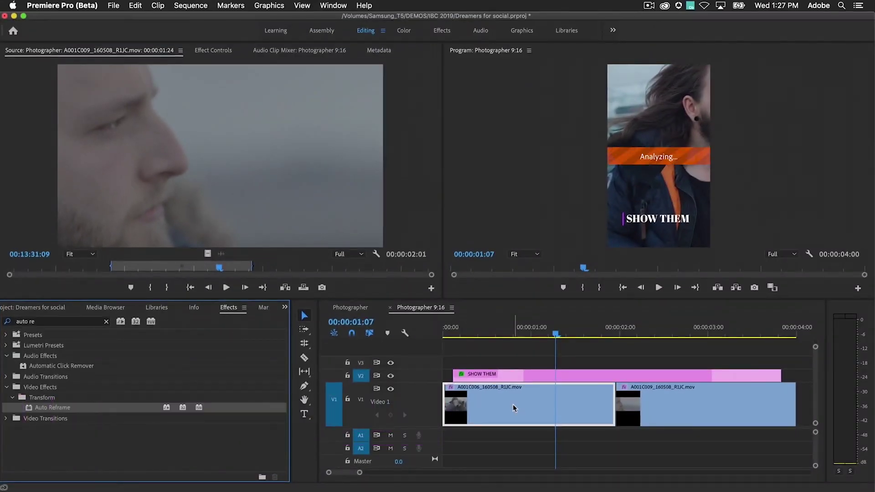
Apply Auto Reframe to the second clip A001C009 and play the sequence from the start
drag(556, 334, 641, 336)
drag(713, 338, 725, 338)
click(731, 406)
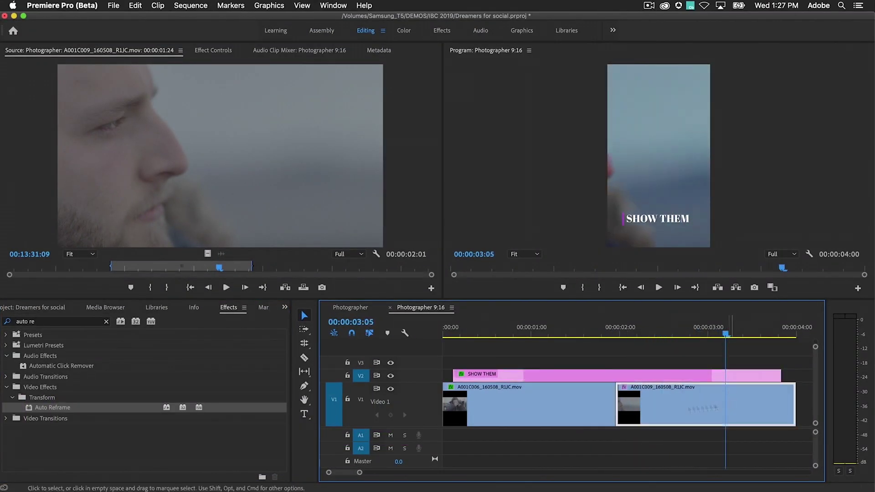
click(120, 408)
drag(633, 361, 714, 405)
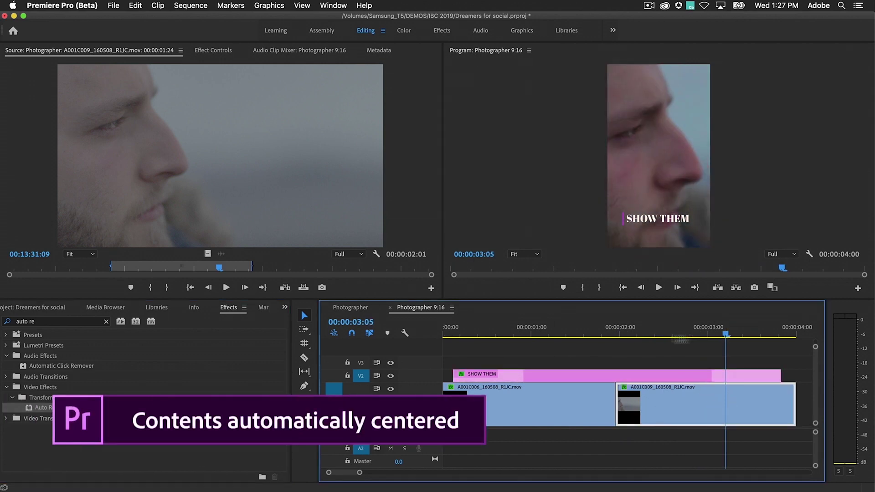
key(Home)
key(space)
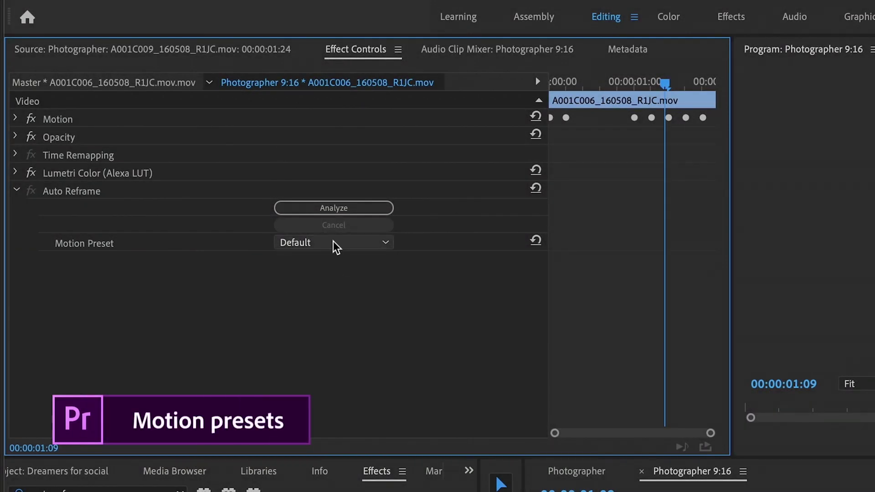
Switch Auto Reframe's Motion Preset to Slower Motion and nudge the reframed shot slightly left
click(336, 247)
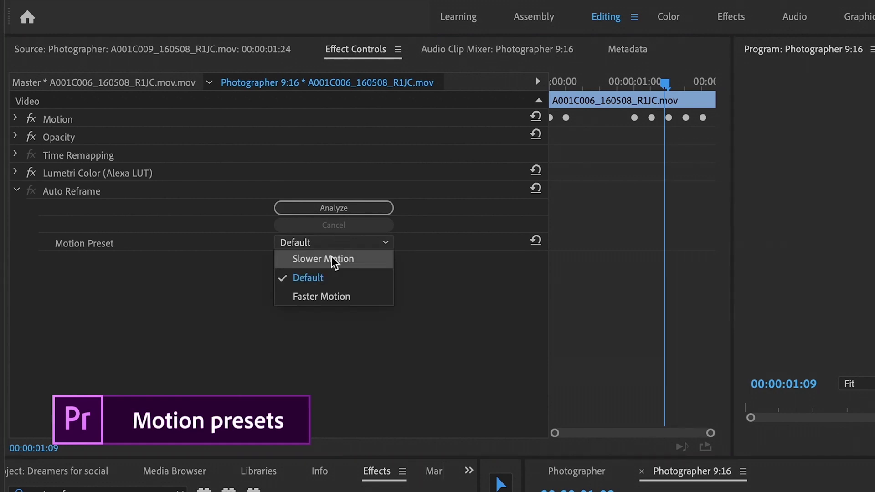
click(331, 257)
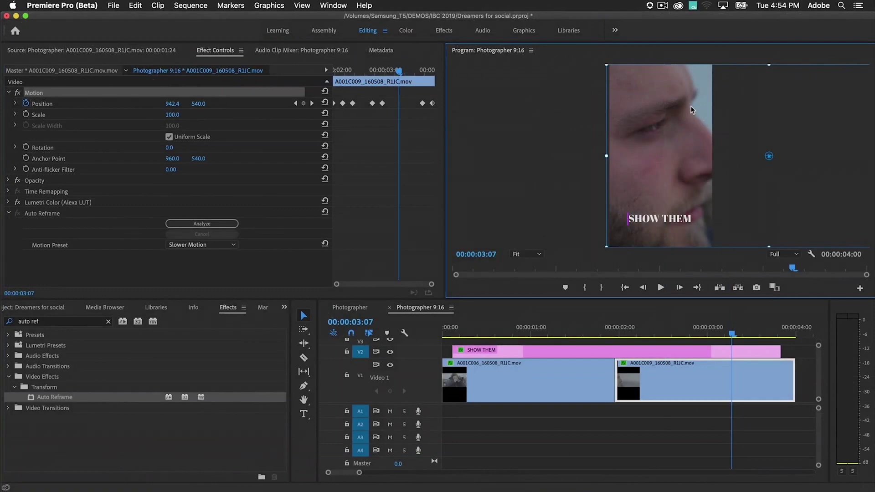
drag(691, 106, 671, 109)
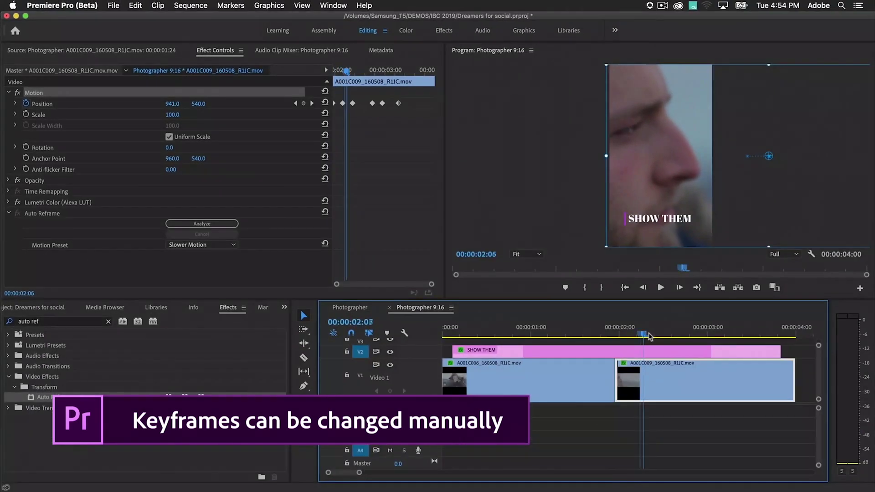
drag(656, 334, 787, 337)
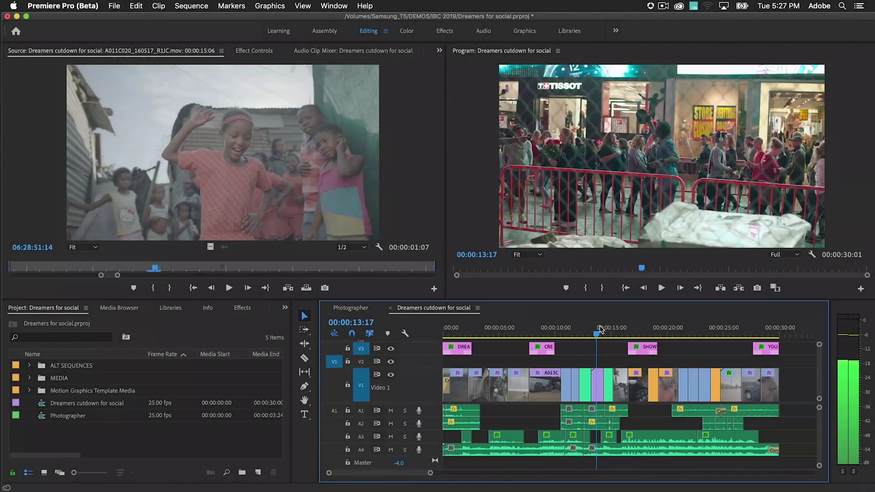
Create a Vertical 9:16 auto-reframed copy of 'Dreamers cutdown for social' and widen the Name column
drag(663, 329, 775, 336)
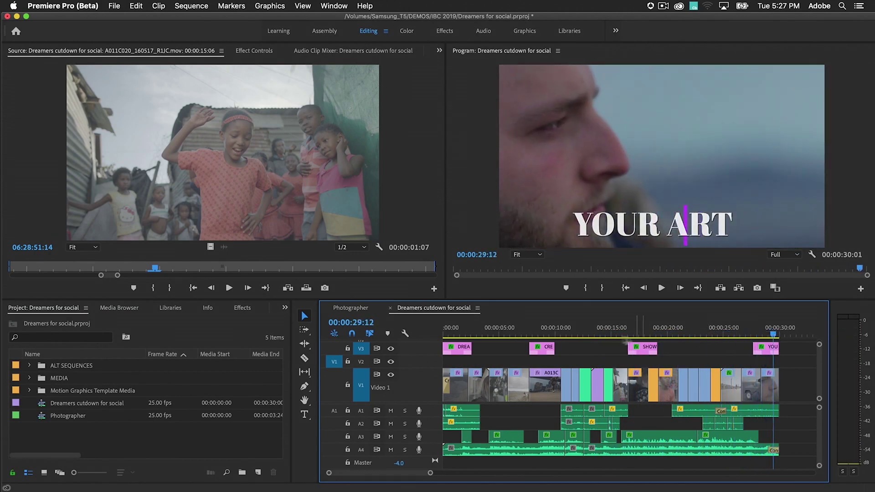
click(545, 329)
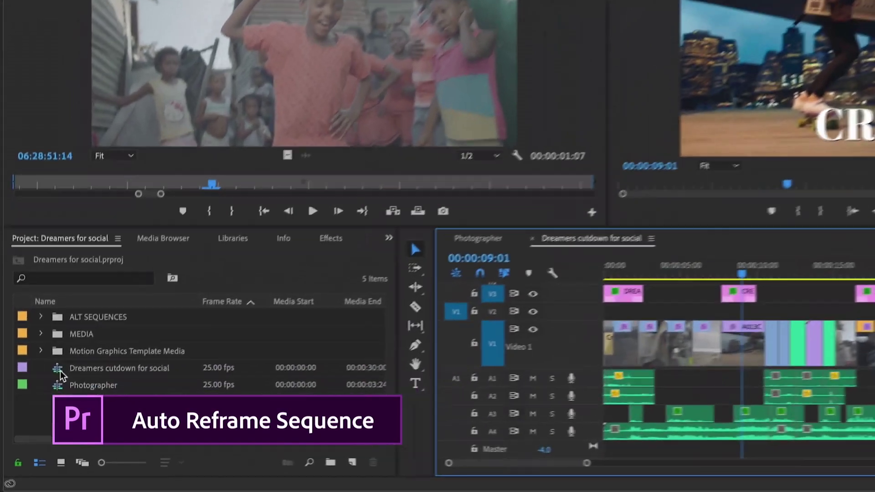
right_click(43, 404)
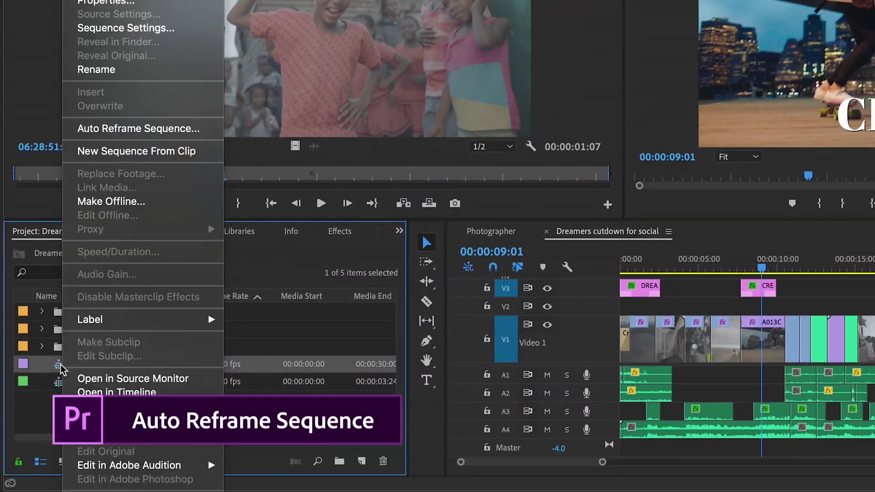
click(204, 130)
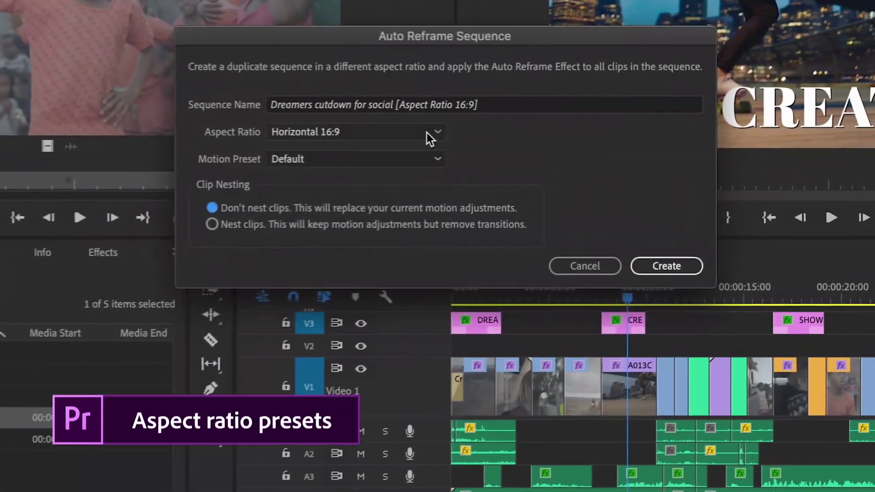
click(427, 132)
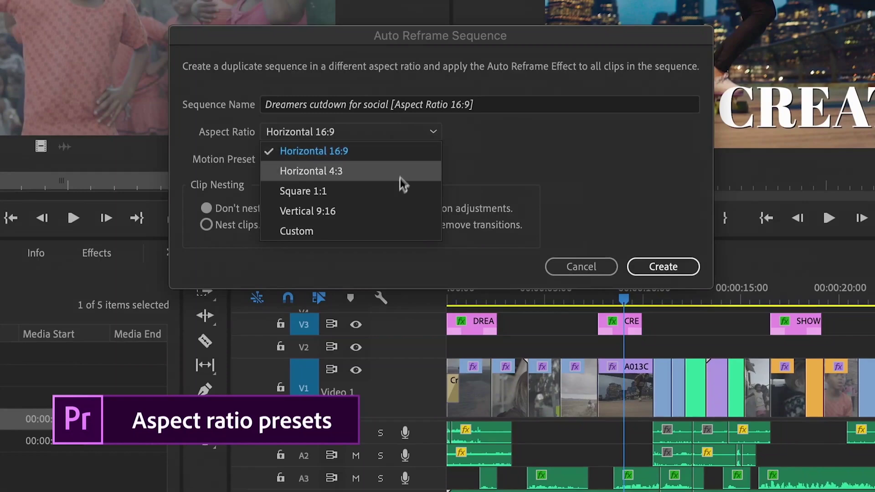
click(394, 207)
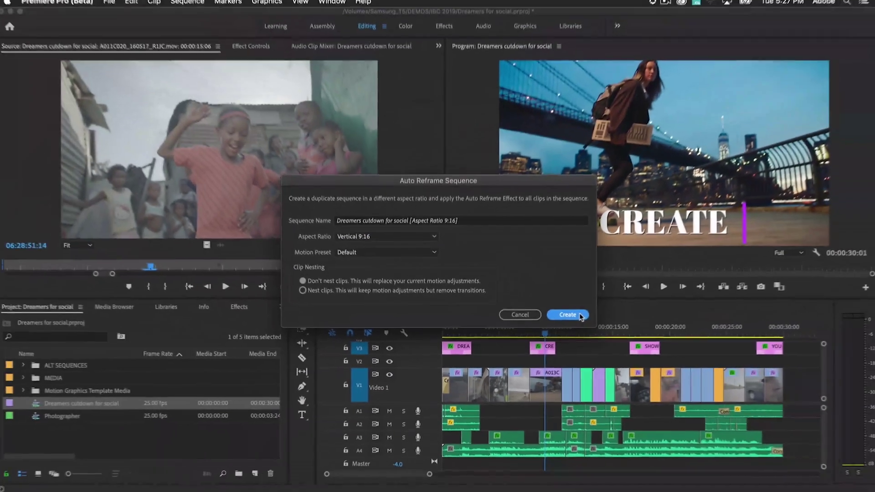
click(580, 315)
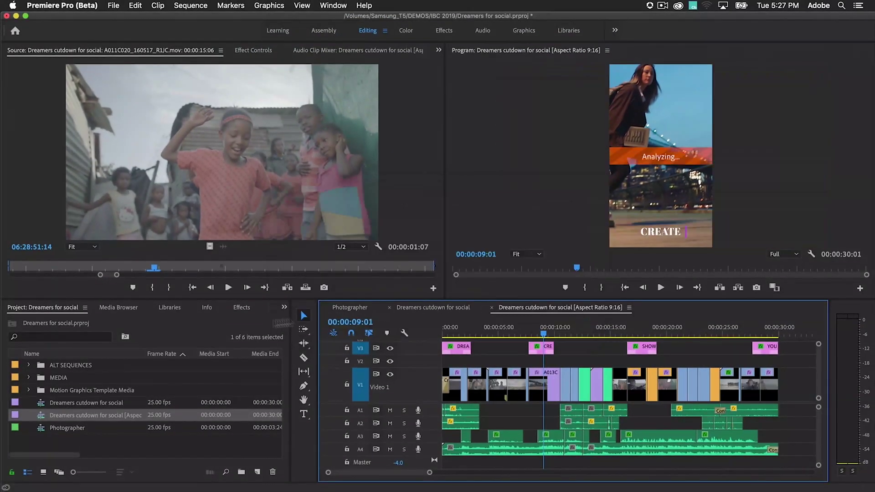
drag(144, 354, 184, 352)
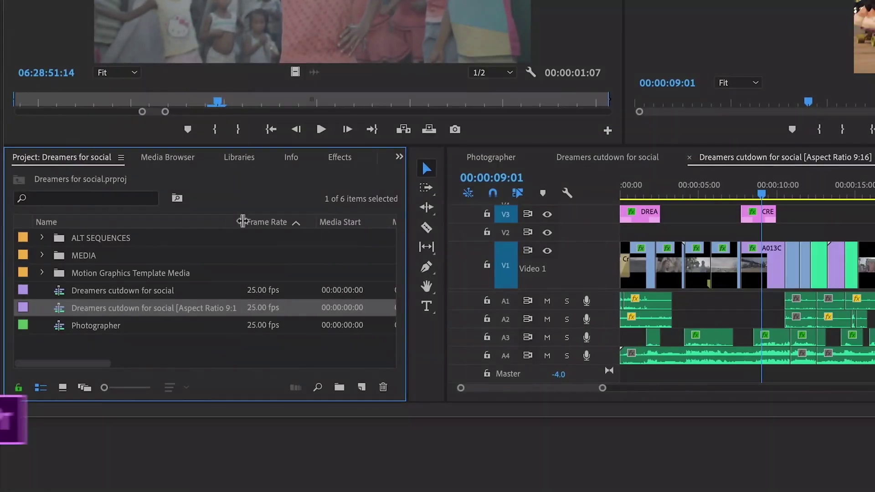
drag(259, 221, 261, 220)
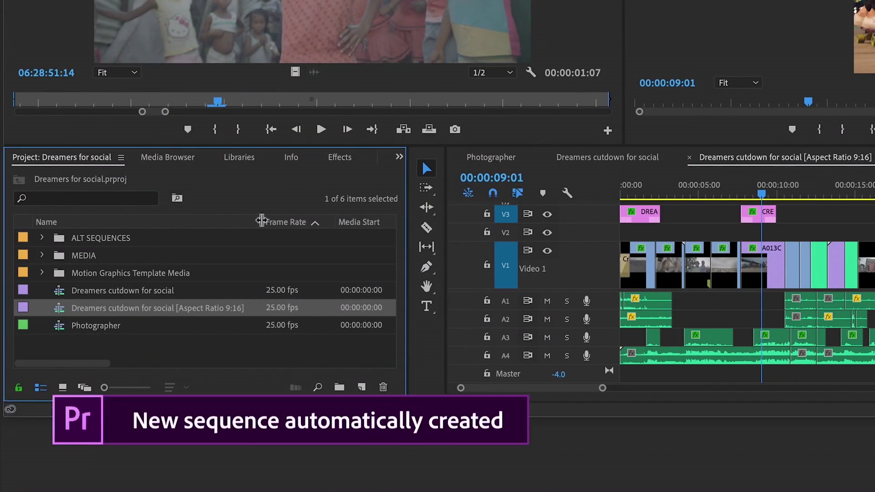
Play the new 9:16 sequence, then create a Square 1:1 reframed copy using Faster Motion
click(623, 187)
key(space)
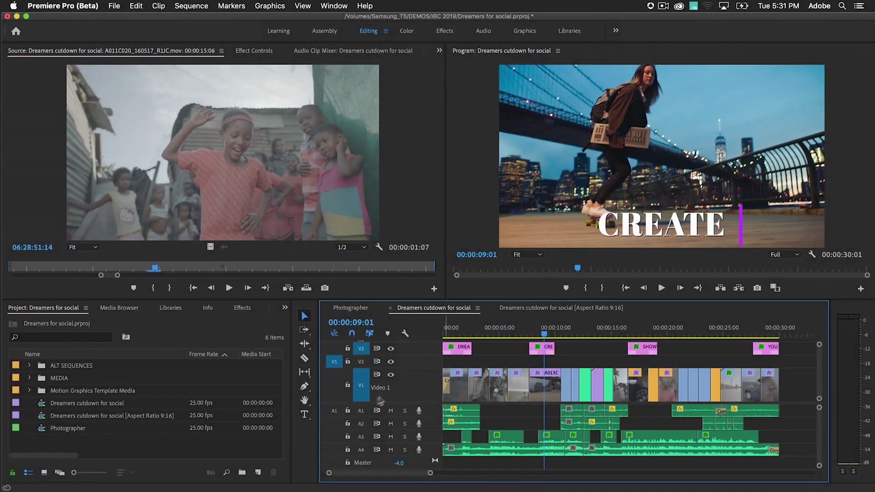
right_click(41, 403)
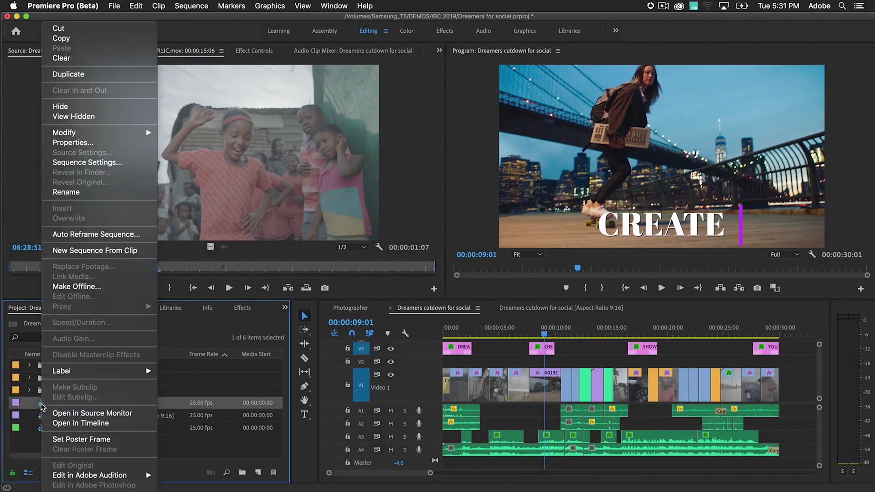
click(139, 236)
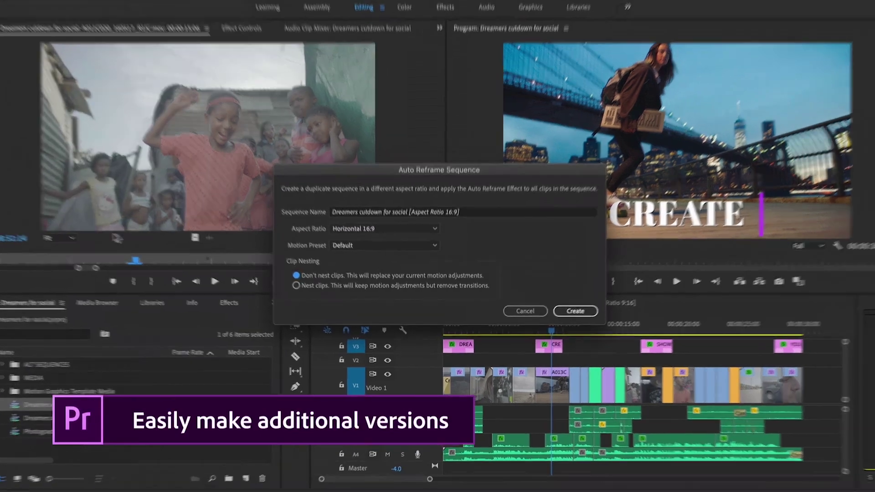
click(423, 237)
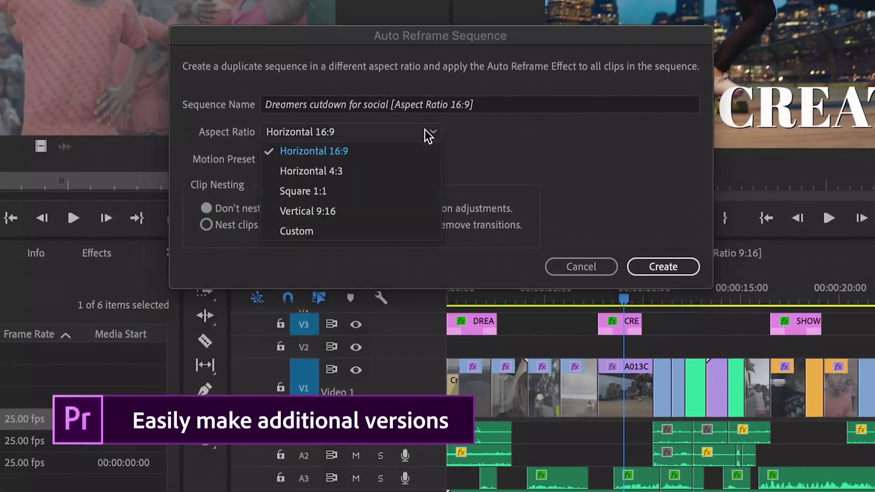
click(414, 193)
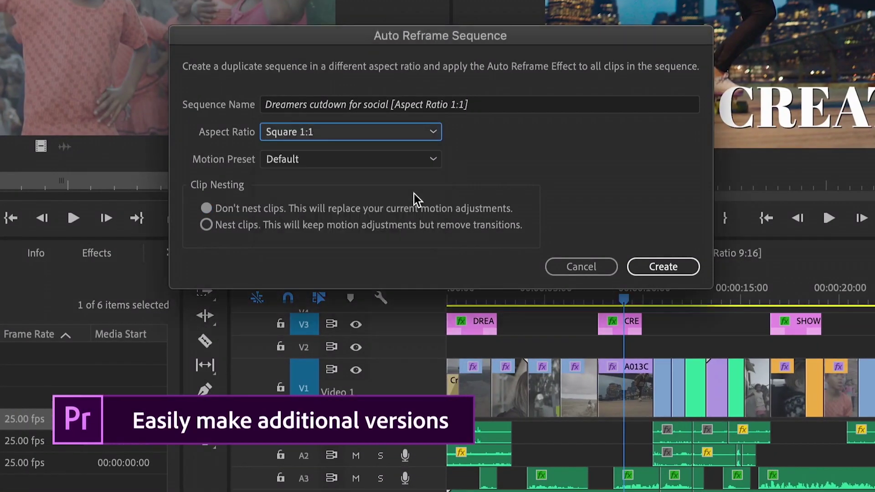
click(410, 163)
click(351, 219)
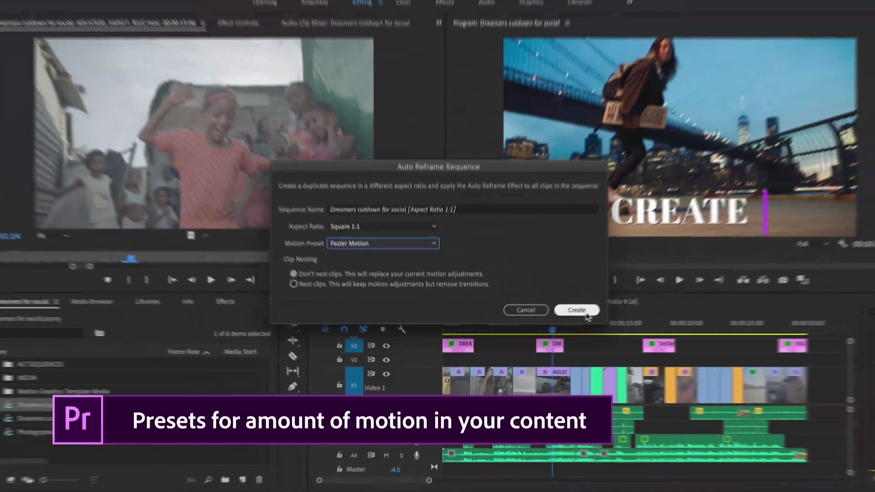
click(656, 267)
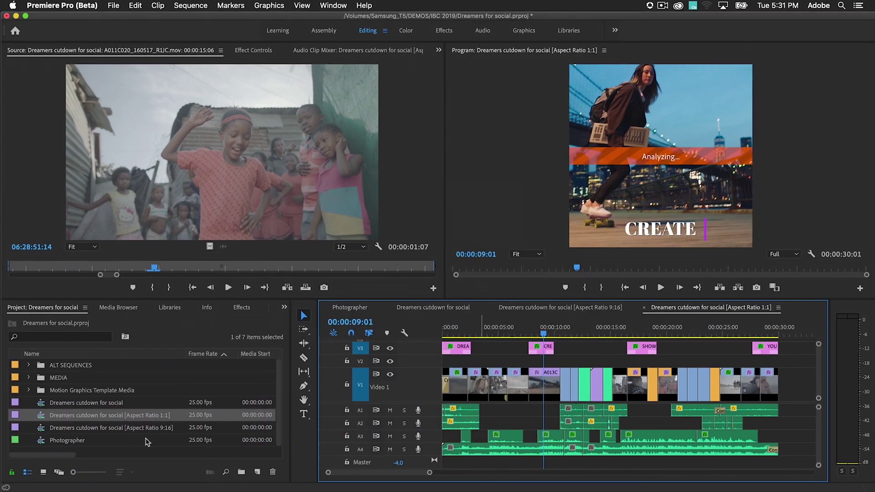
click(462, 327)
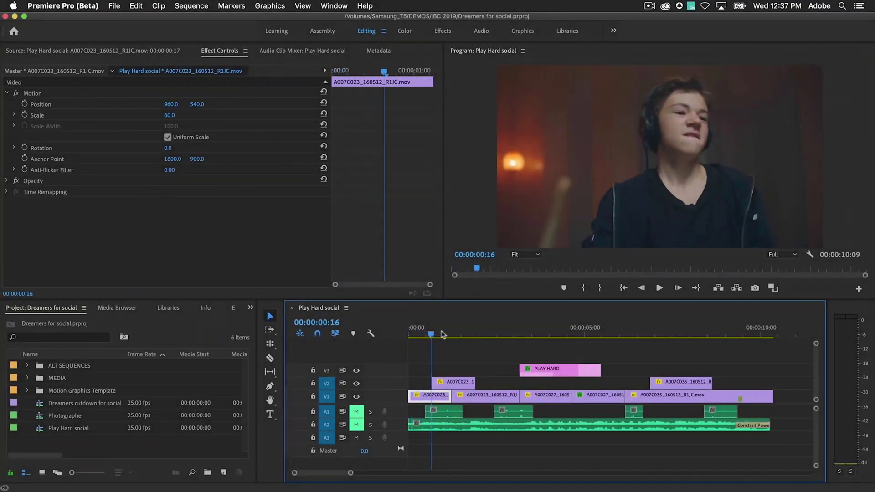
At 50% monitor zoom, scale up the A007C035 headphones clip and shift it slightly left
drag(509, 334, 641, 343)
key(space)
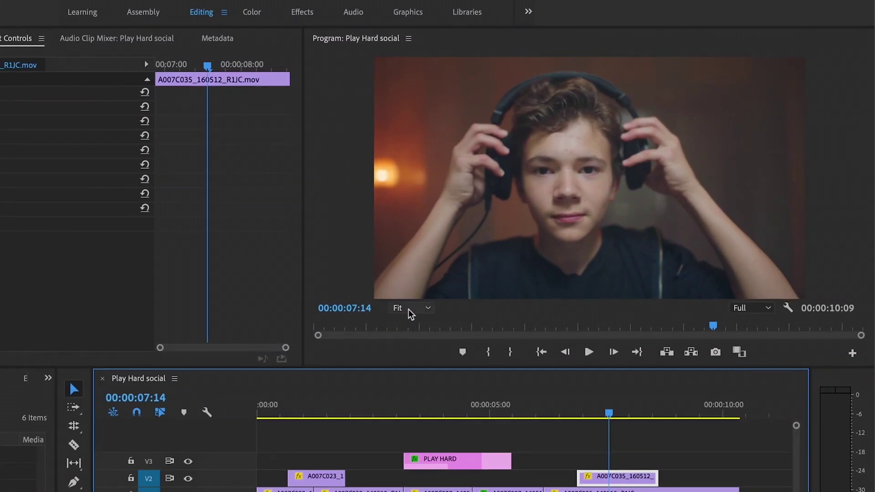
click(512, 259)
click(410, 369)
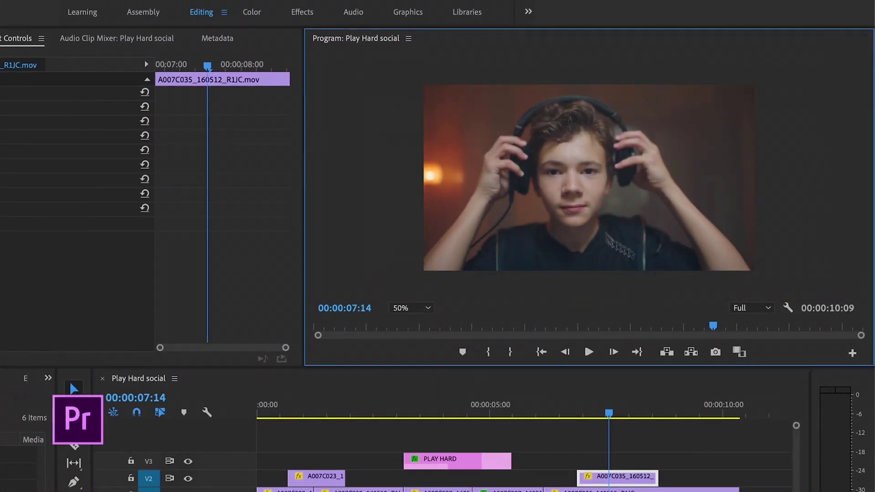
click(704, 244)
drag(756, 271, 835, 298)
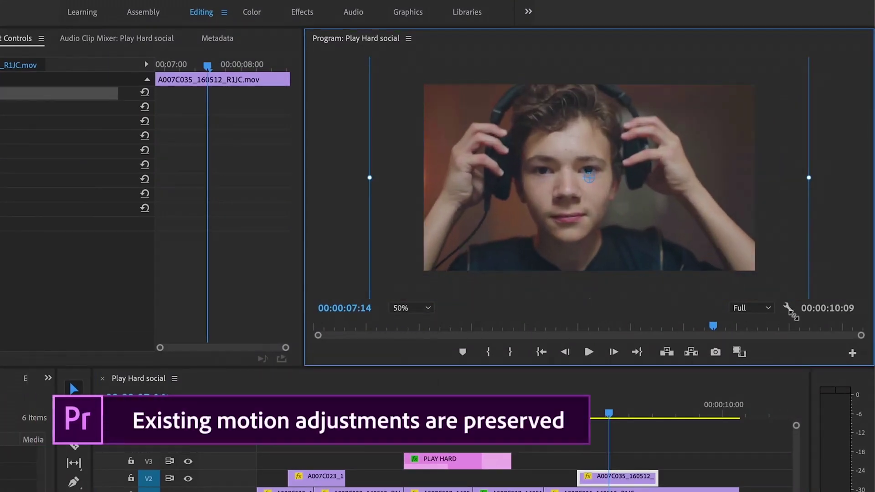
drag(666, 232, 661, 229)
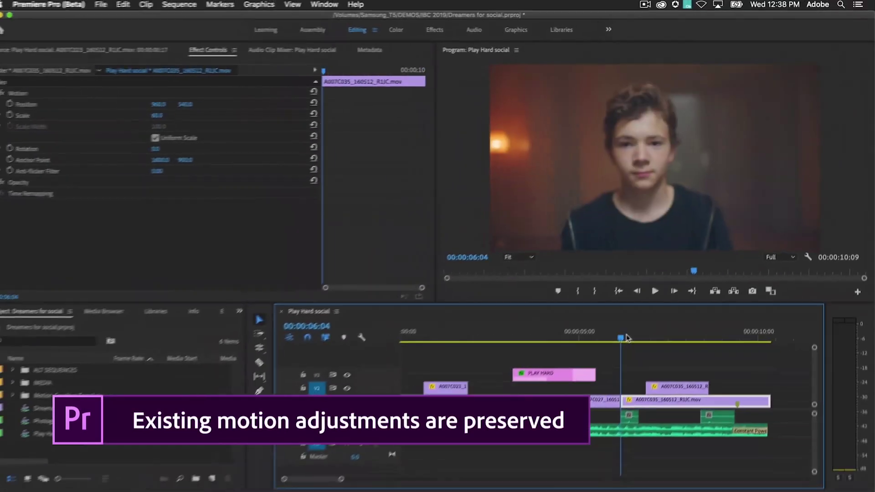
drag(662, 337, 731, 341)
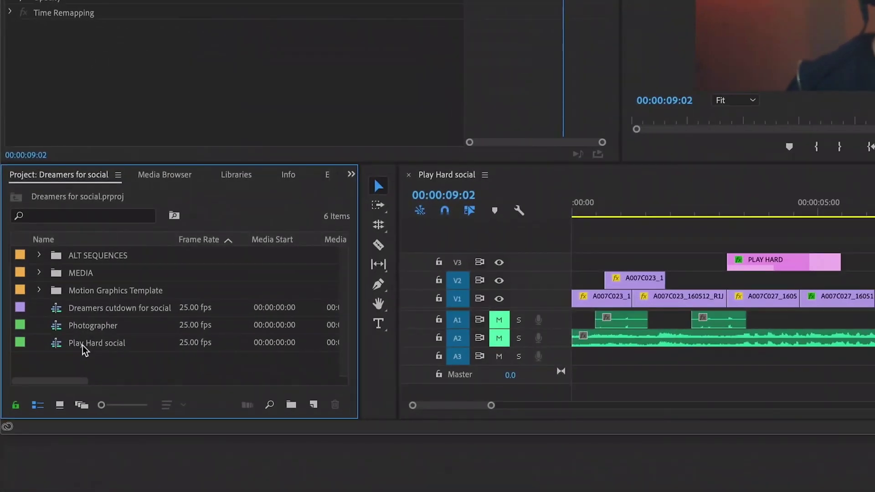
Auto-reframe 'Play Hard social' to Square 1:1 with Nest clips enabled, then play it from the start
right_click(60, 423)
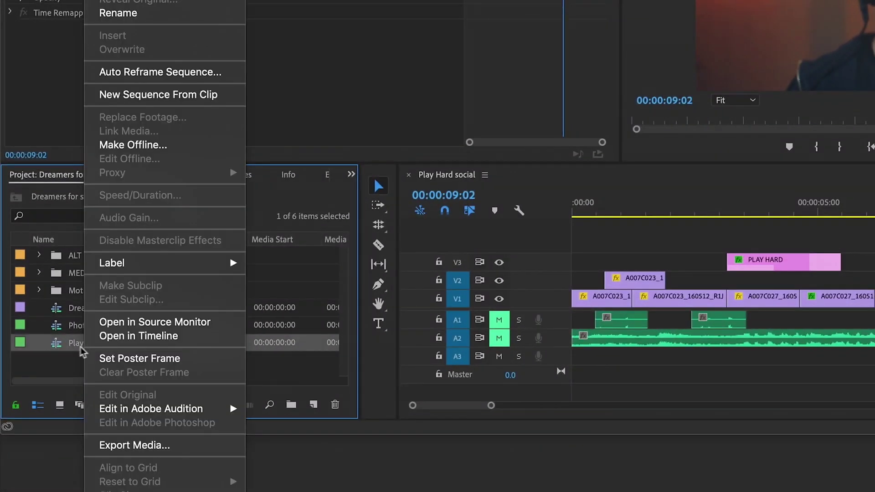
click(207, 73)
click(570, 91)
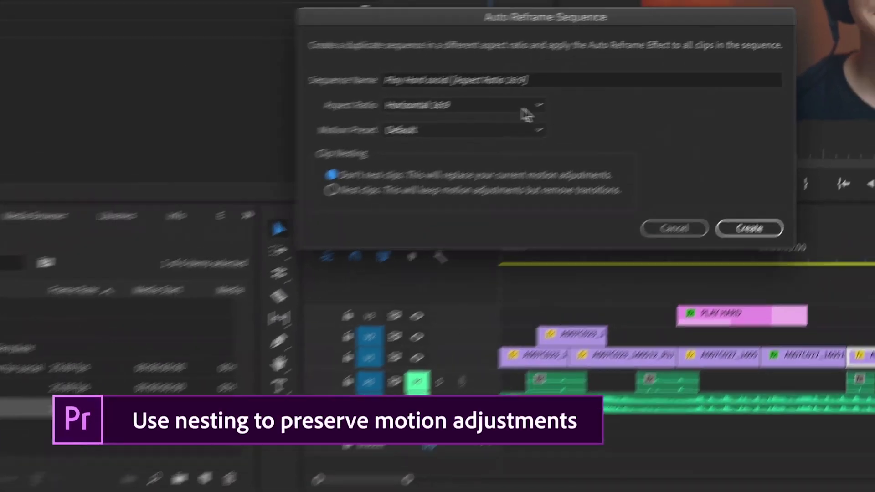
click(432, 187)
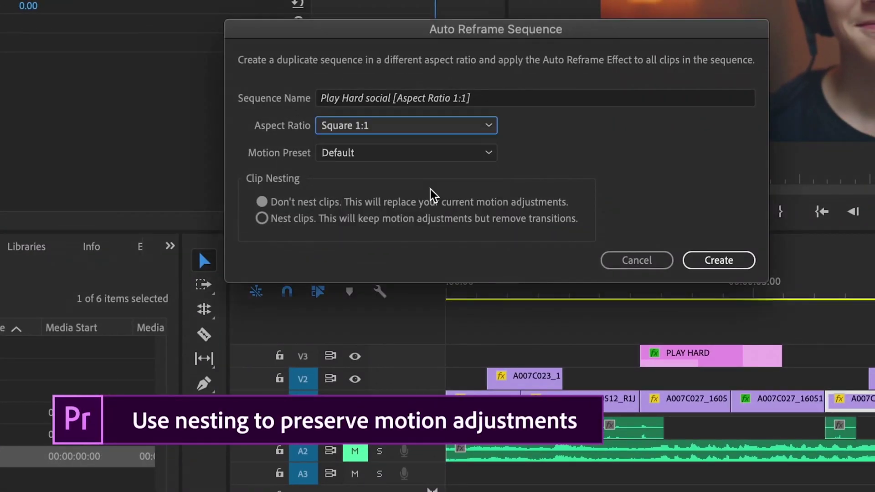
click(262, 219)
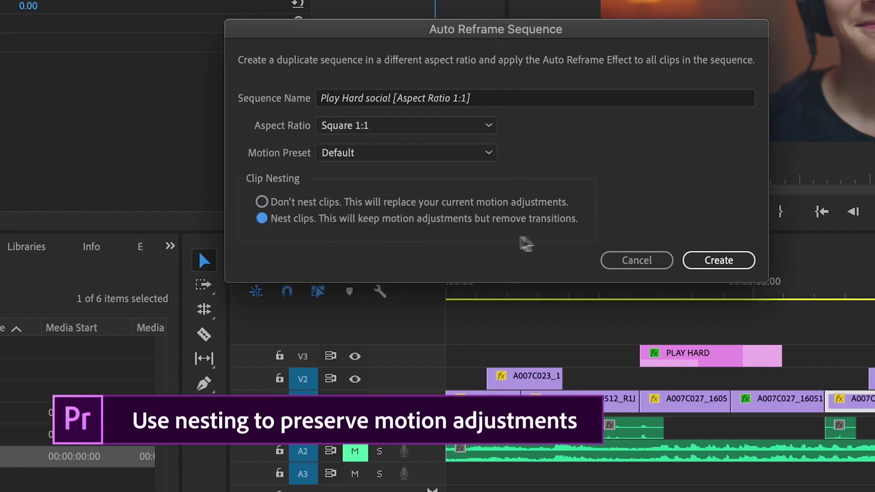
click(712, 262)
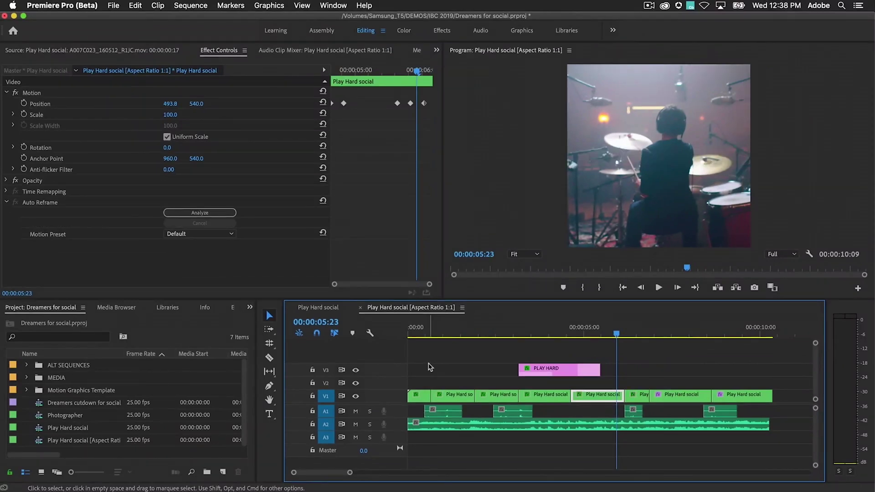
key(Home)
key(space)
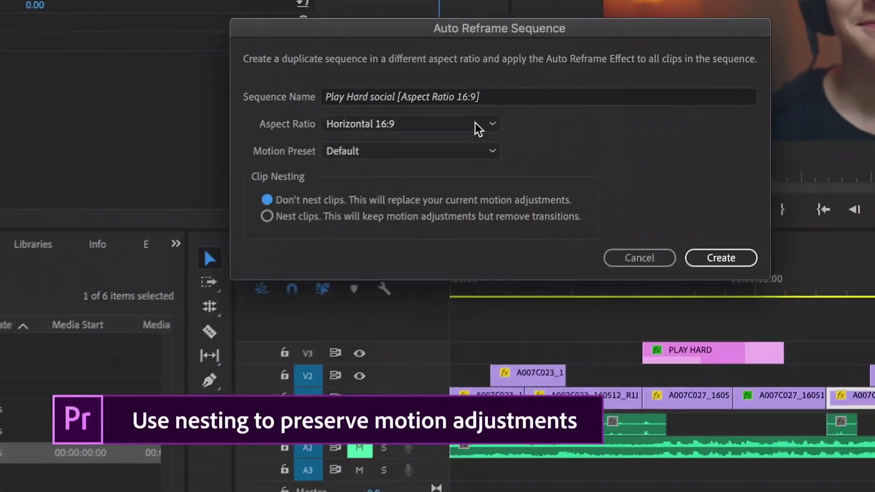
Open the Aspect Ratio choices in the Auto Reframe Sequence dialog for 'Play Hard social'
click(585, 84)
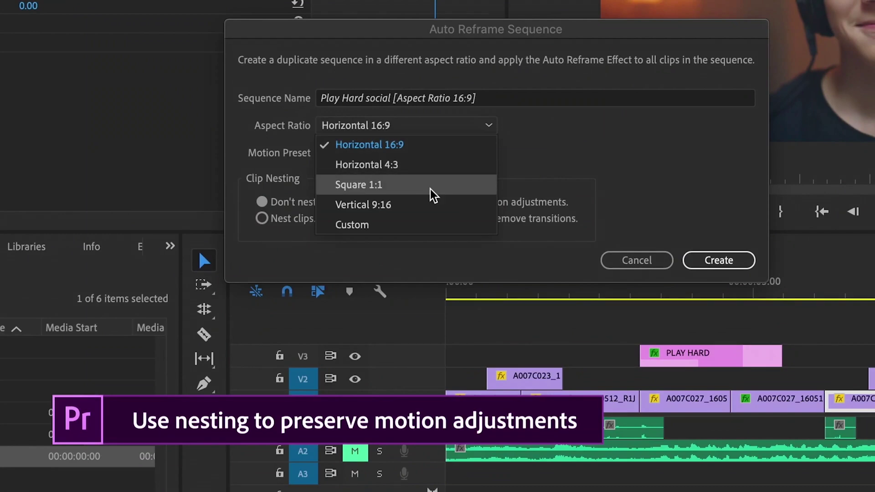